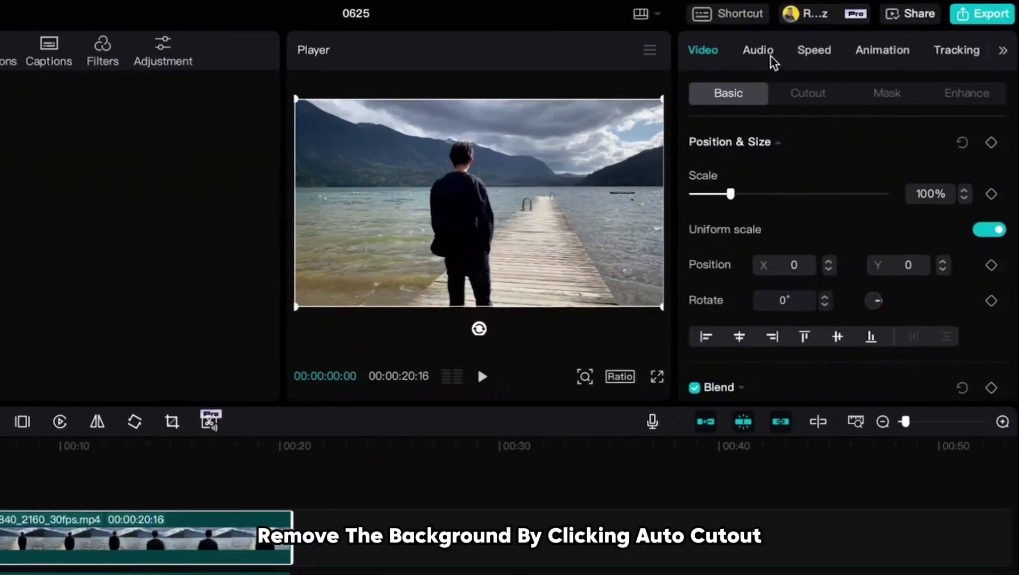
Auto-cut the man out of the top clip copy and add a SPRING text layer
{"action": "left_click", "coordinate": [857, 70]}
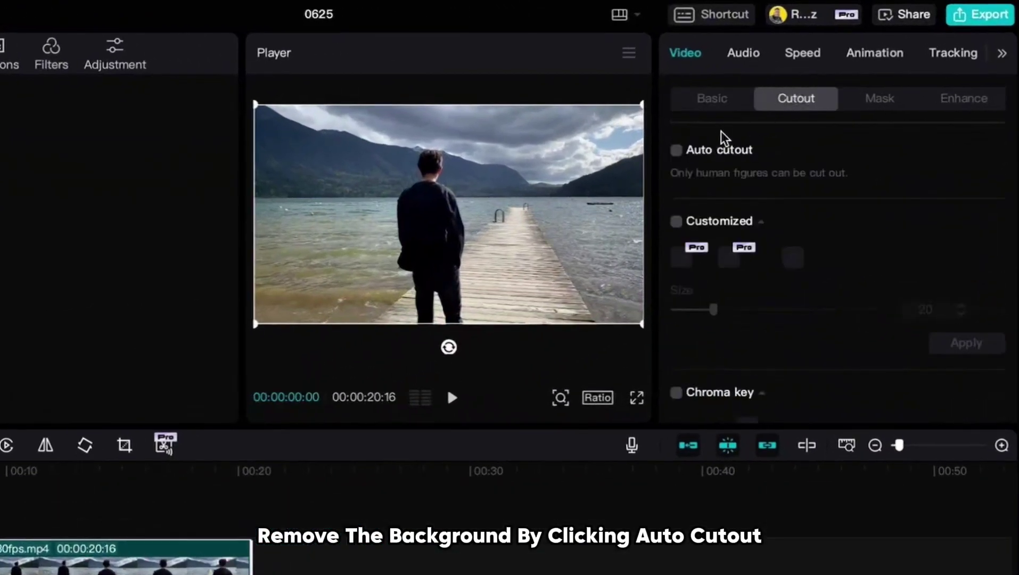
{"action": "left_click", "coordinate": [677, 152]}
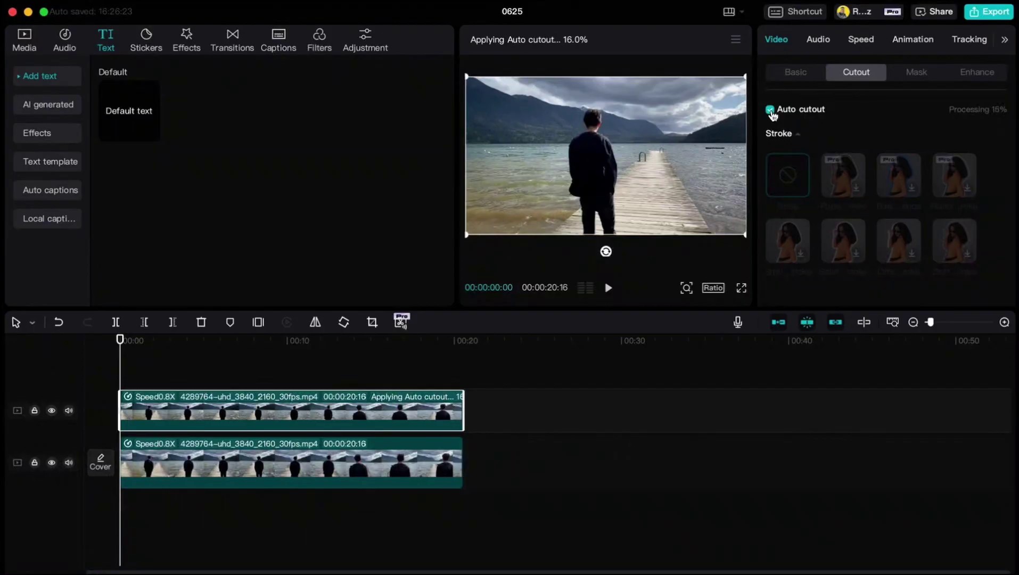
{"action": "mouse_move", "coordinate": [145, 108]}
{"action": "left_click", "coordinate": [150, 131]}
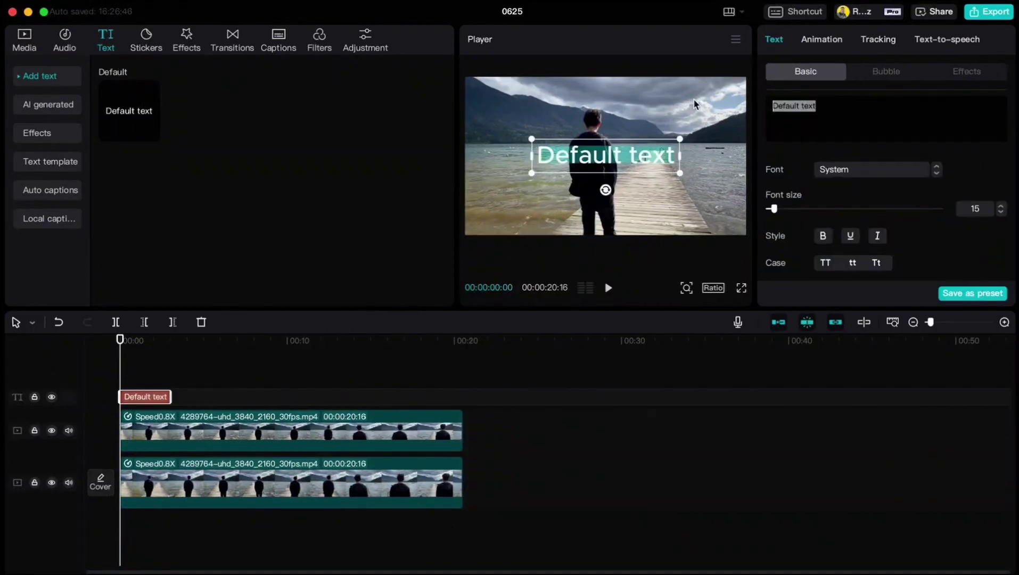
{"action": "type", "text": "SPRING"}
{"action": "left_click", "coordinate": [873, 170]}
Set SPRING in ZY Trend, enlarge it, stretch it full length, and place it between the video tracks
{"action": "left_click", "coordinate": [867, 380]}
{"action": "left_click_drag", "start_coordinate": [648, 121], "coordinate": [730, 54]}
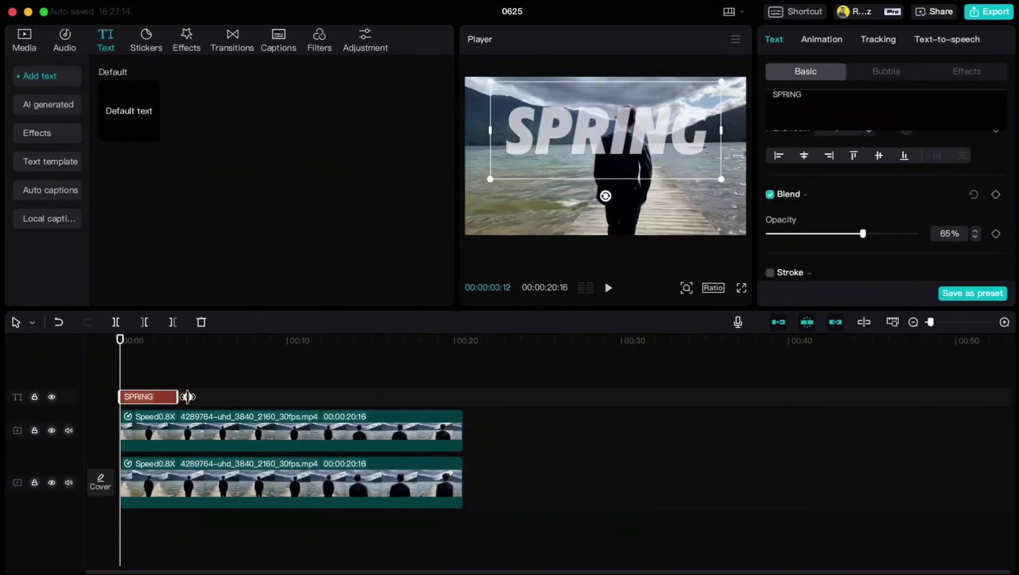
{"action": "left_click_drag", "start_coordinate": [171, 397], "coordinate": [461, 400]}
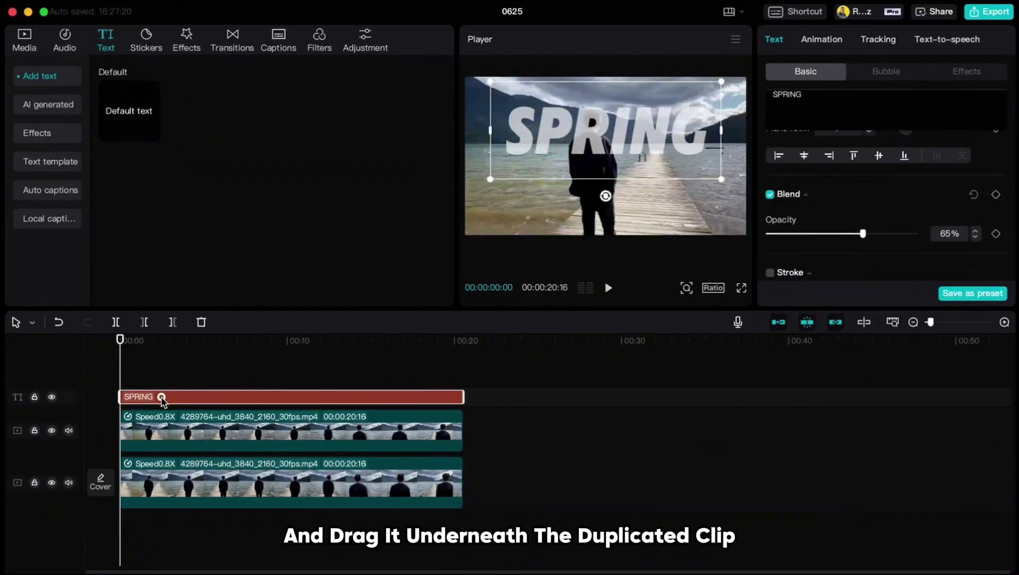
{"action": "left_click_drag", "start_coordinate": [161, 398], "coordinate": [159, 458]}
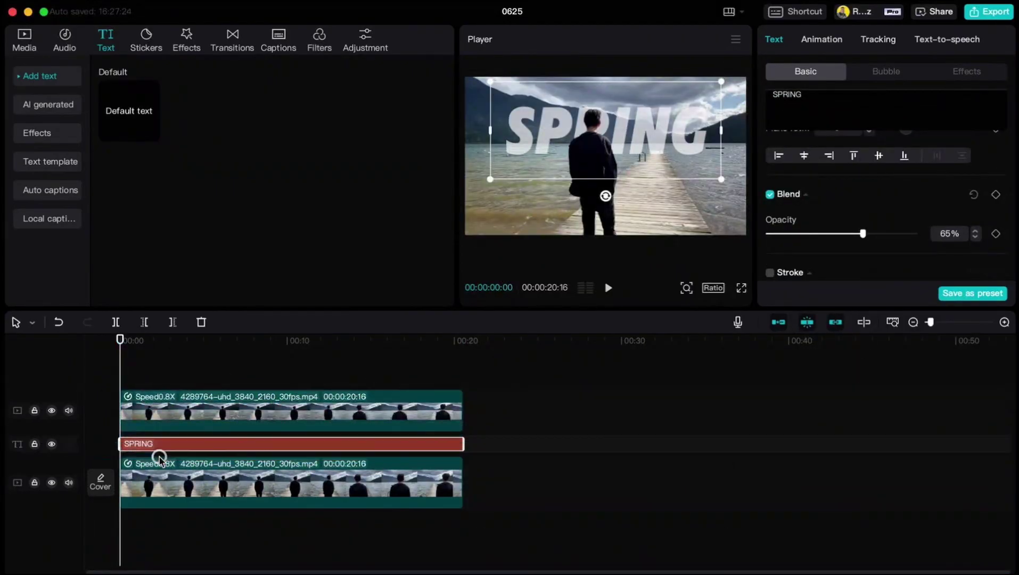
Play the layered SPRING result from the start of the timeline
{"action": "left_click", "coordinate": [138, 386]}
{"action": "left_click", "coordinate": [117, 341]}
{"action": "key", "text": "space"}
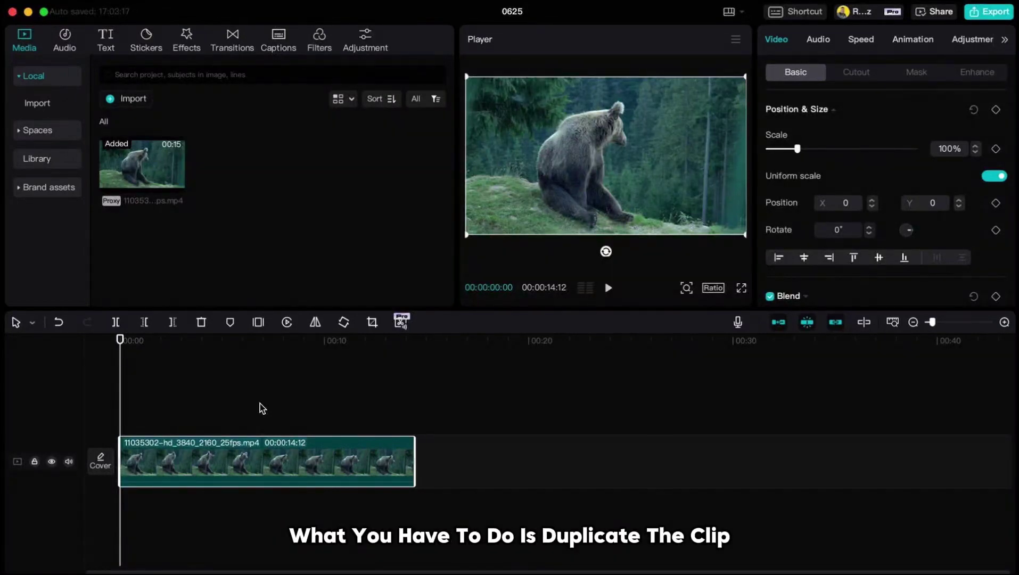
Duplicate the bear clip and paint the bear with Smart brush in a Customized cutout
{"action": "key", "text": "super+v"}
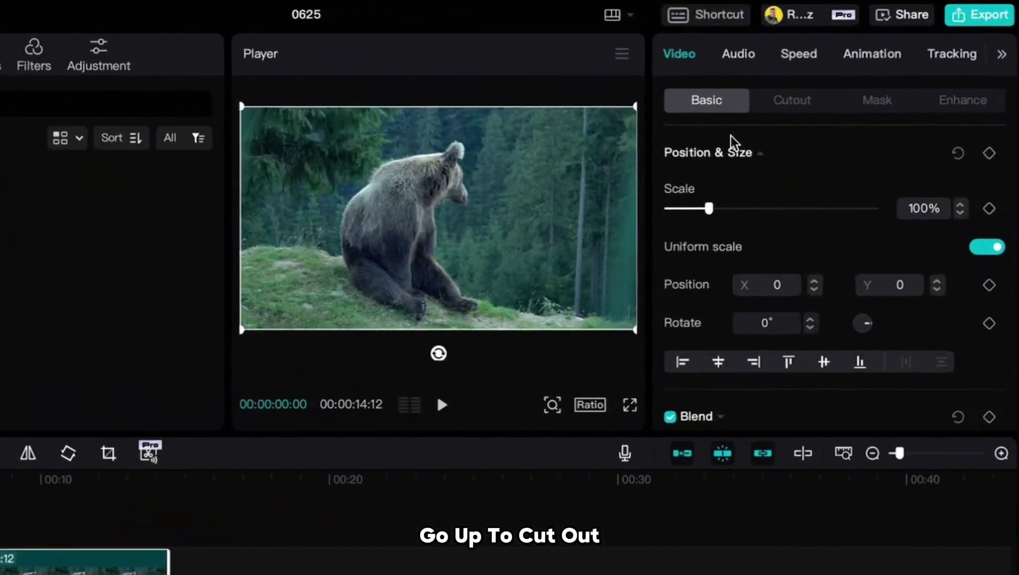
{"action": "left_click", "coordinate": [850, 74]}
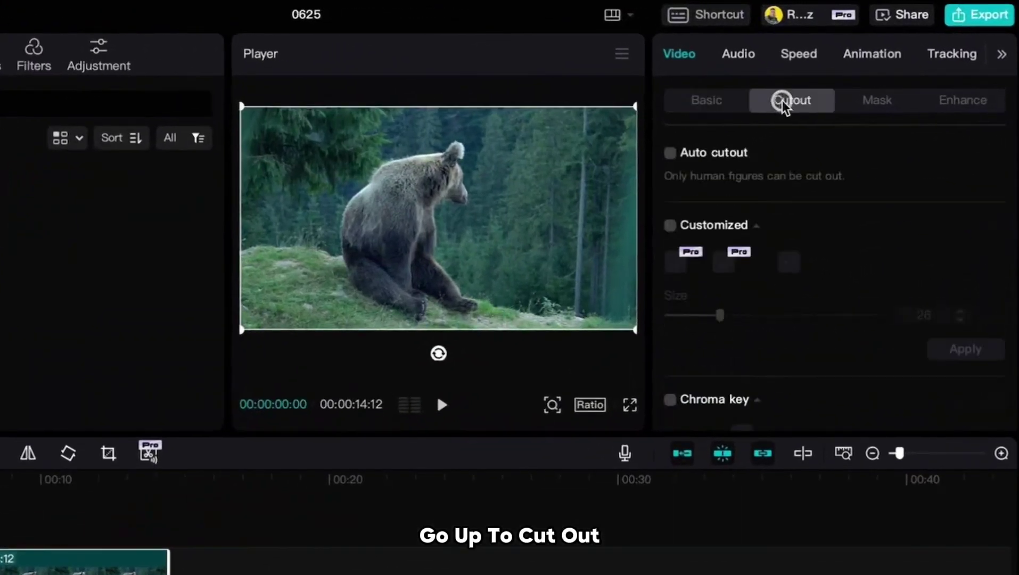
{"action": "left_click", "coordinate": [671, 228]}
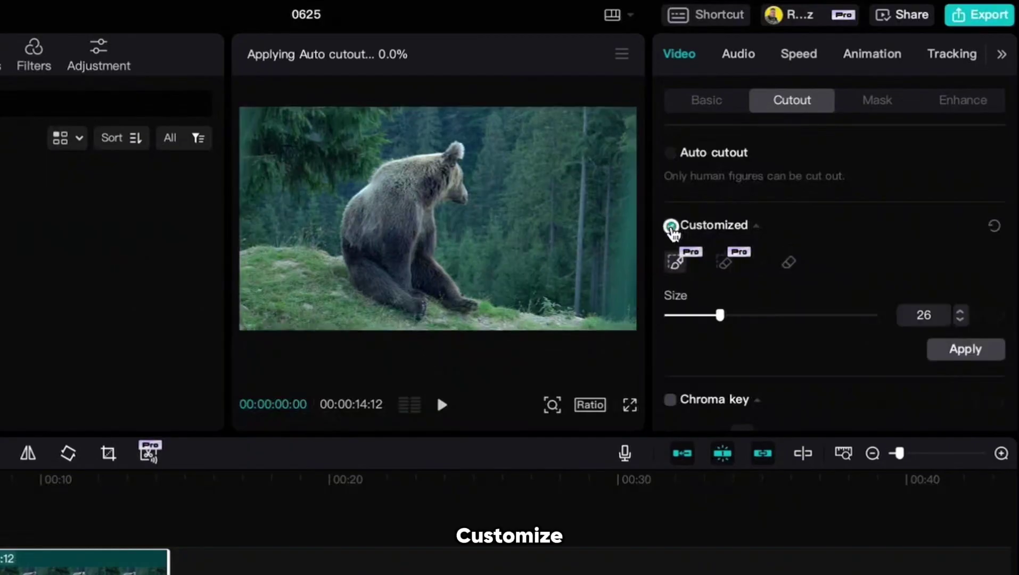
{"action": "left_click", "coordinate": [677, 262]}
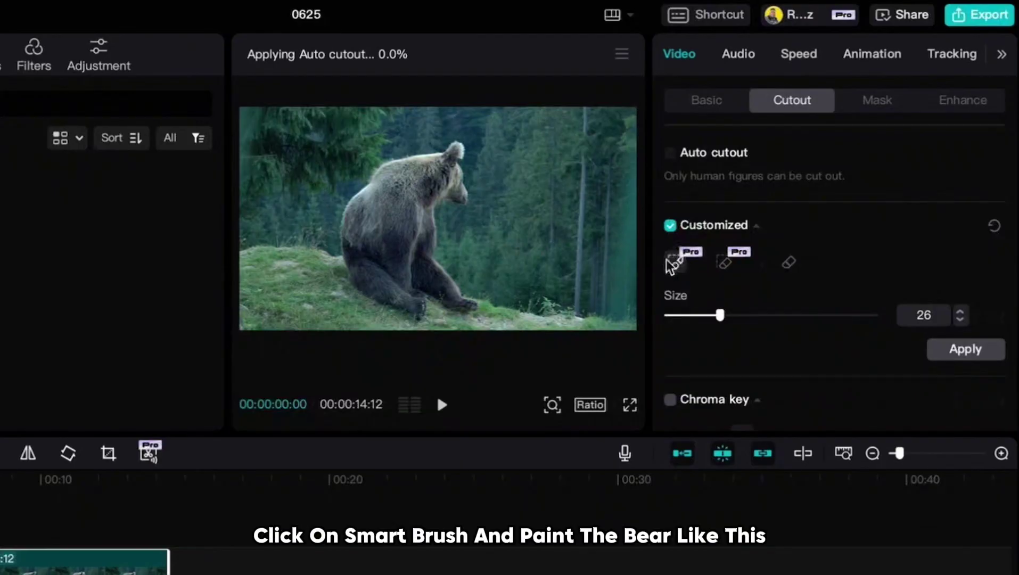
{"action": "mouse_move", "coordinate": [451, 155]}
{"action": "left_mouse_down"}
{"action": "mouse_move", "coordinate": [428, 164]}
{"action": "mouse_move", "coordinate": [355, 259]}
{"action": "mouse_move", "coordinate": [443, 289]}
{"action": "mouse_move", "coordinate": [406, 198]}
{"action": "left_mouse_up"}
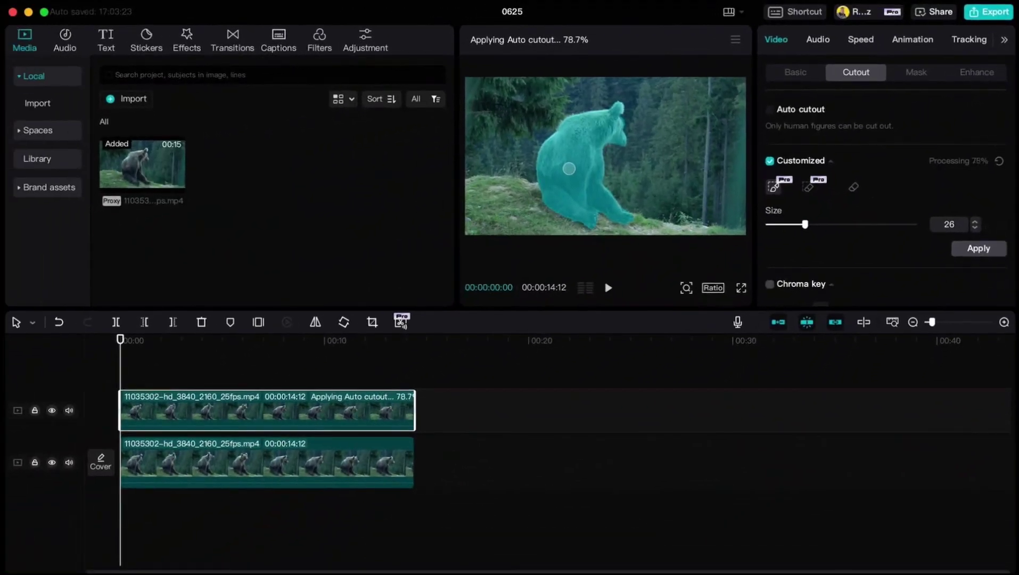
Apply the bear cutout and add a Wildernest title in the ZY Starry font
{"action": "left_click", "coordinate": [978, 248]}
{"action": "left_click", "coordinate": [106, 40]}
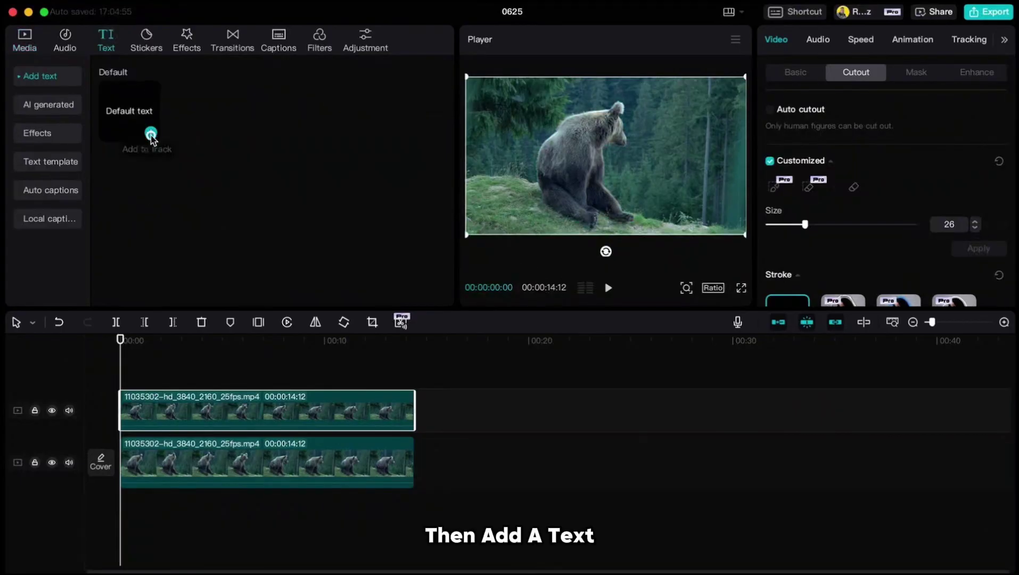
{"action": "left_click", "coordinate": [151, 134]}
{"action": "type", "text": "Wildernest"}
{"action": "left_click", "coordinate": [871, 169]}
{"action": "left_click", "coordinate": [871, 275]}
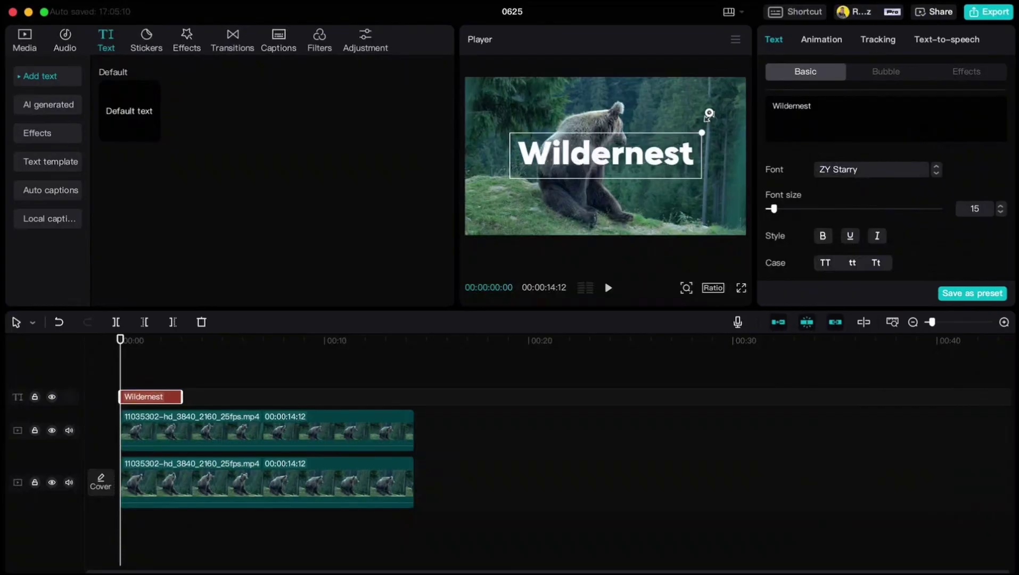
Enlarge and raise Wildernest, set 70% opacity, extend it fully, and layer it between the bear tracks
{"action": "left_click_drag", "start_coordinate": [708, 113], "coordinate": [725, 109]}
{"action": "left_click_drag", "start_coordinate": [607, 151], "coordinate": [607, 116]}
{"action": "scroll", "coordinate": [883, 202], "scroll_direction": "down", "scroll_amount": 5}
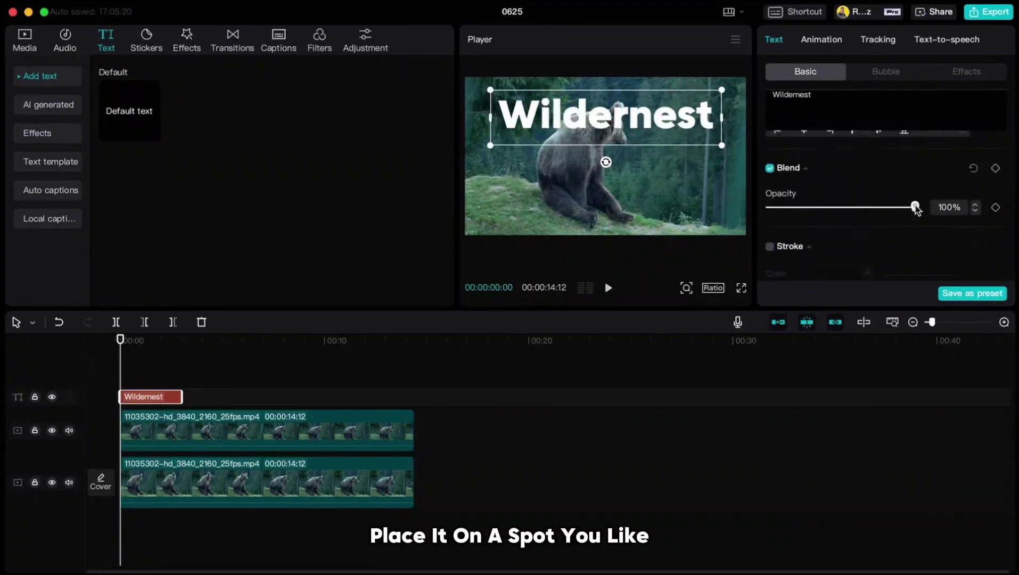
{"action": "left_click_drag", "start_coordinate": [915, 207], "coordinate": [870, 207]}
{"action": "left_click_drag", "start_coordinate": [182, 397], "coordinate": [414, 397]}
{"action": "left_click_drag", "start_coordinate": [181, 404], "coordinate": [171, 454]}
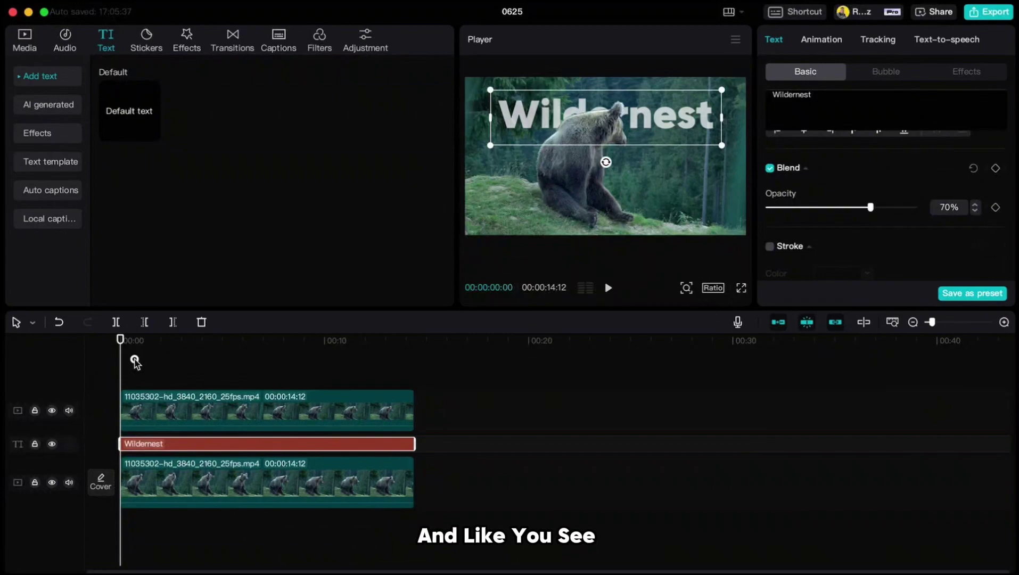
{"action": "left_click", "coordinate": [135, 362]}
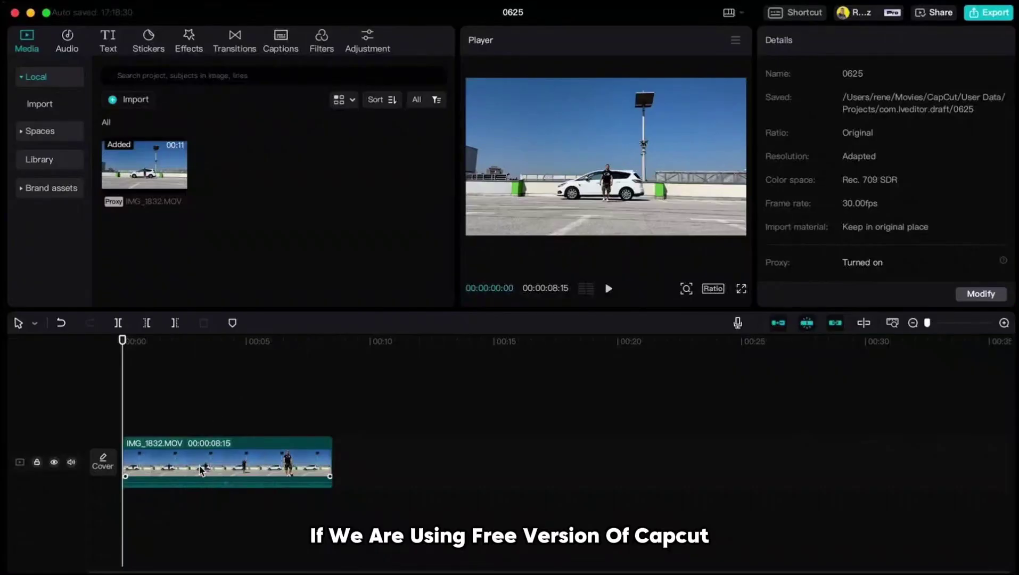
Turn on Auto adjust for the rooftop car clip in the Adjustment settings
{"action": "left_click", "coordinate": [200, 468]}
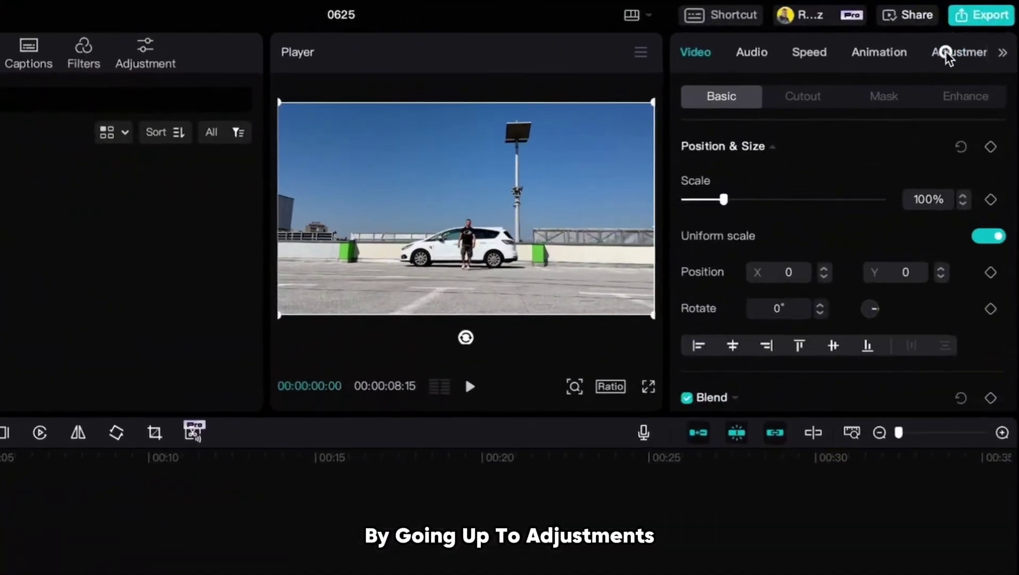
{"action": "left_click", "coordinate": [946, 53]}
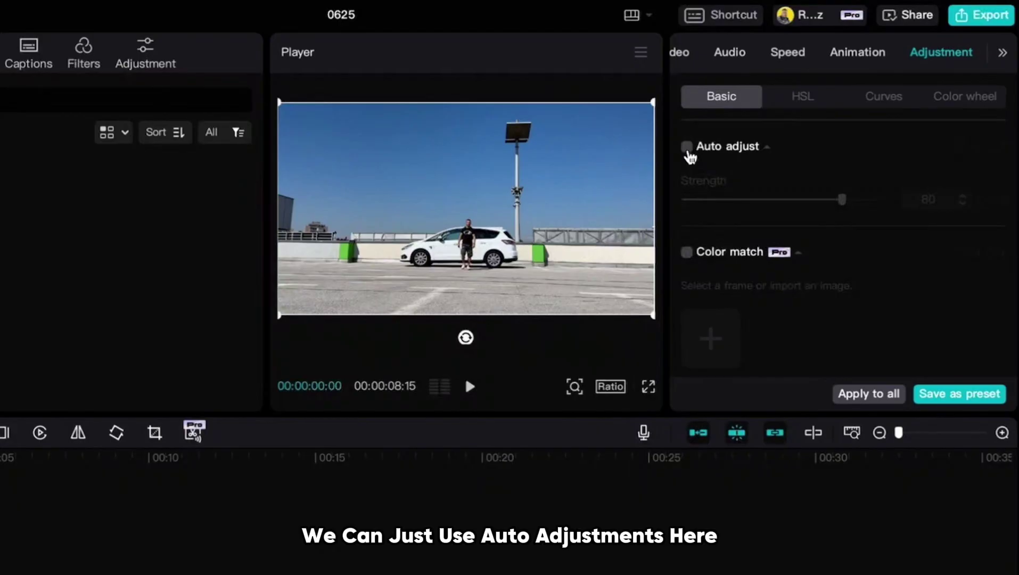
{"action": "left_click", "coordinate": [687, 147]}
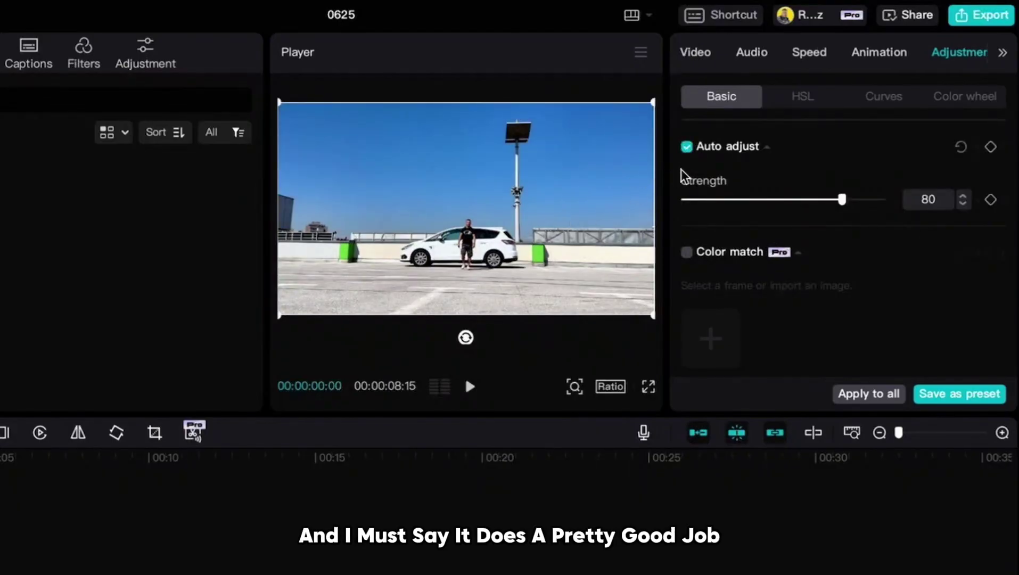
Switch off Auto adjust and shift the Temp, Hue, Saturation, Brightness and Contrast sliders
{"action": "left_click", "coordinate": [686, 150]}
{"action": "scroll", "coordinate": [791, 219], "scroll_direction": "down", "scroll_amount": 10}
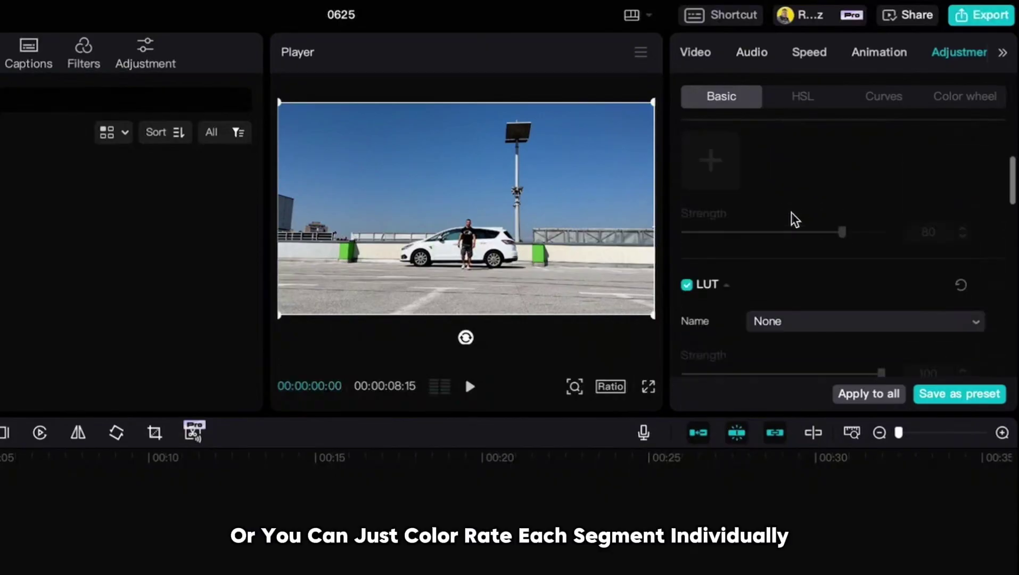
{"action": "scroll", "coordinate": [799, 228], "scroll_direction": "down", "scroll_amount": 1}
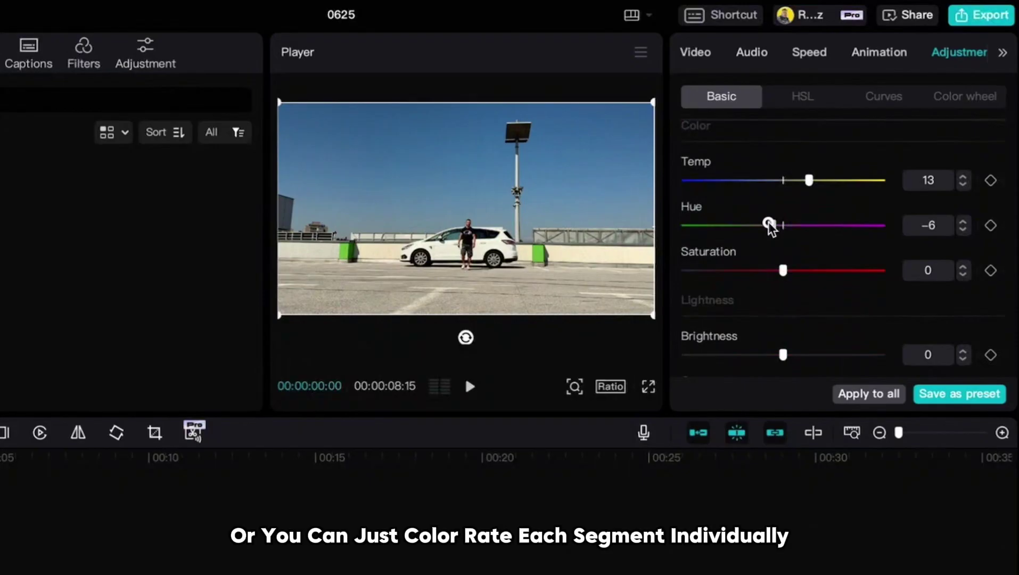
{"action": "left_click_drag", "start_coordinate": [783, 270], "coordinate": [740, 268]}
{"action": "scroll", "coordinate": [839, 264], "scroll_direction": "down", "scroll_amount": 4}
{"action": "left_click_drag", "start_coordinate": [782, 201], "coordinate": [794, 202]}
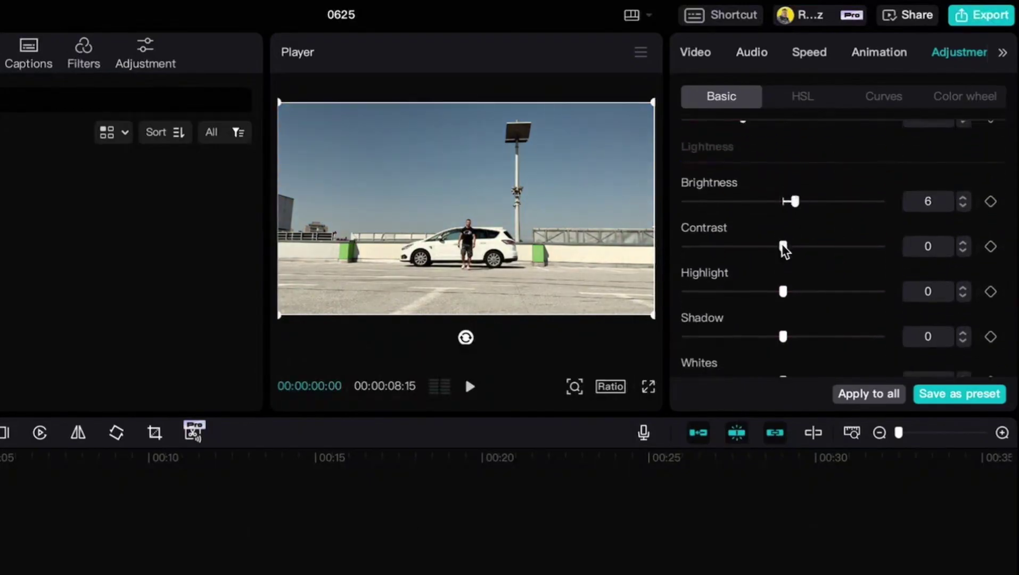
{"action": "left_click_drag", "start_coordinate": [783, 246], "coordinate": [820, 245]}
{"action": "scroll", "coordinate": [799, 229], "scroll_direction": "down", "scroll_amount": 2}
{"action": "left_click_drag", "start_coordinate": [783, 208], "coordinate": [808, 208]}
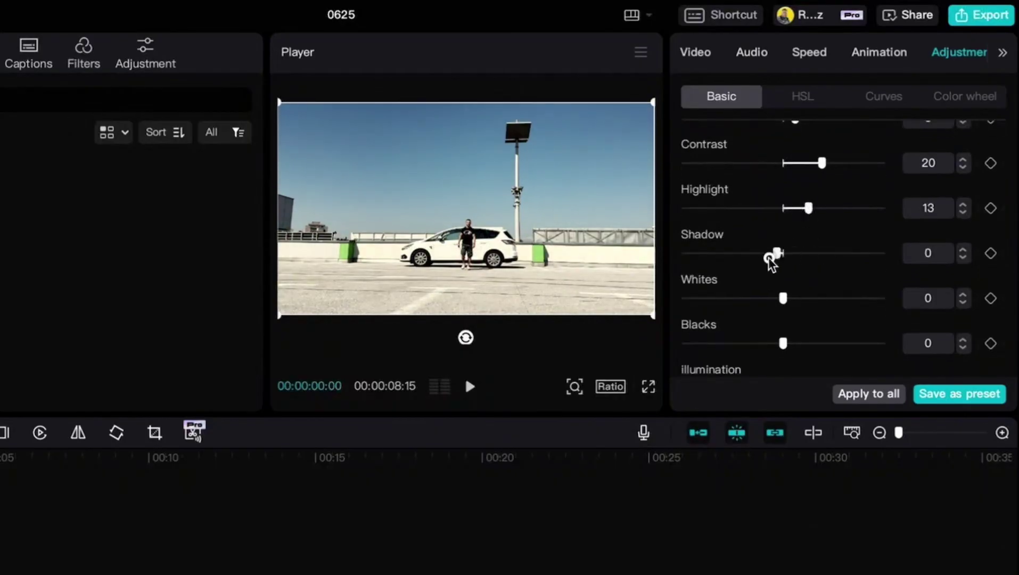
{"action": "left_click_drag", "start_coordinate": [770, 261], "coordinate": [769, 260]}
{"action": "left_click_drag", "start_coordinate": [782, 298], "coordinate": [762, 293]}
Tune Highlight, Shadow, Whites and Sharpen, and add a slight vignette
{"action": "scroll", "coordinate": [791, 302], "scroll_direction": "down", "scroll_amount": 2}
{"action": "scroll", "coordinate": [840, 276], "scroll_direction": "up", "scroll_amount": 4}
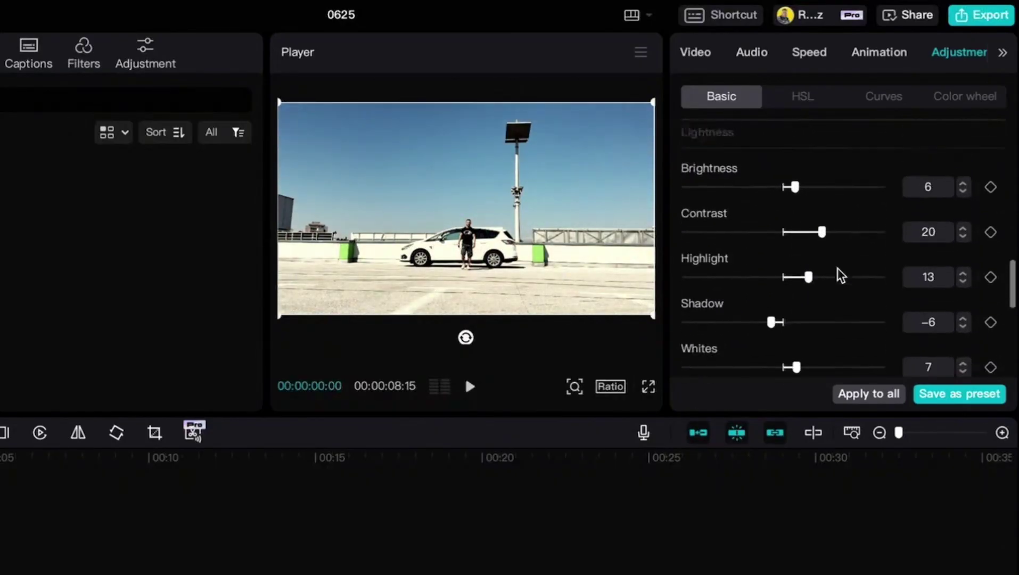
{"action": "scroll", "coordinate": [833, 289], "scroll_direction": "up", "scroll_amount": 1}
{"action": "scroll", "coordinate": [833, 291], "scroll_direction": "down", "scroll_amount": 6}
{"action": "left_click_drag", "start_coordinate": [685, 185], "coordinate": [707, 187]}
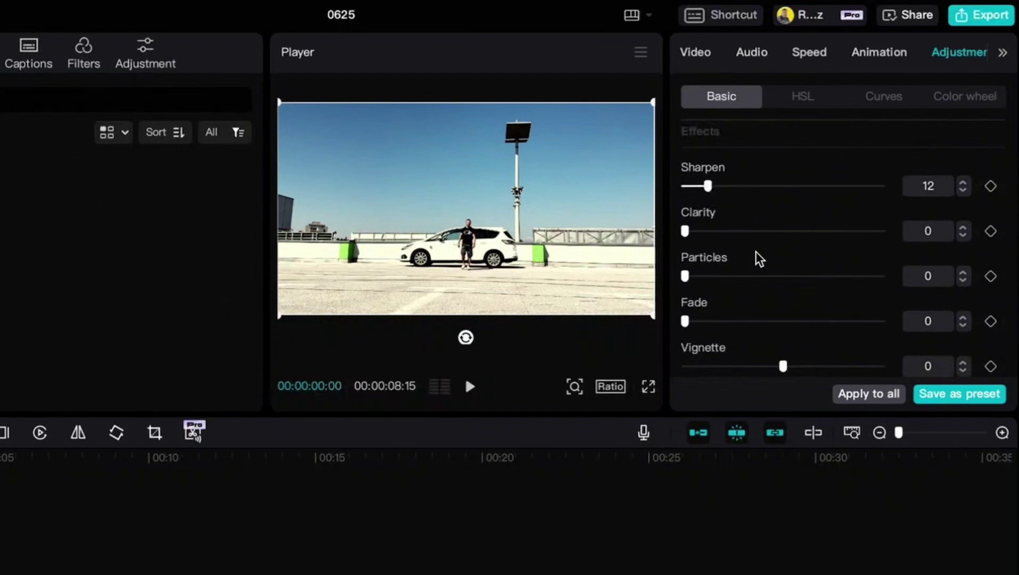
{"action": "left_click_drag", "start_coordinate": [782, 366], "coordinate": [790, 367]}
Reset the manual colour adjustments on the car clip
{"action": "scroll", "coordinate": [858, 306], "scroll_direction": "up", "scroll_amount": 10}
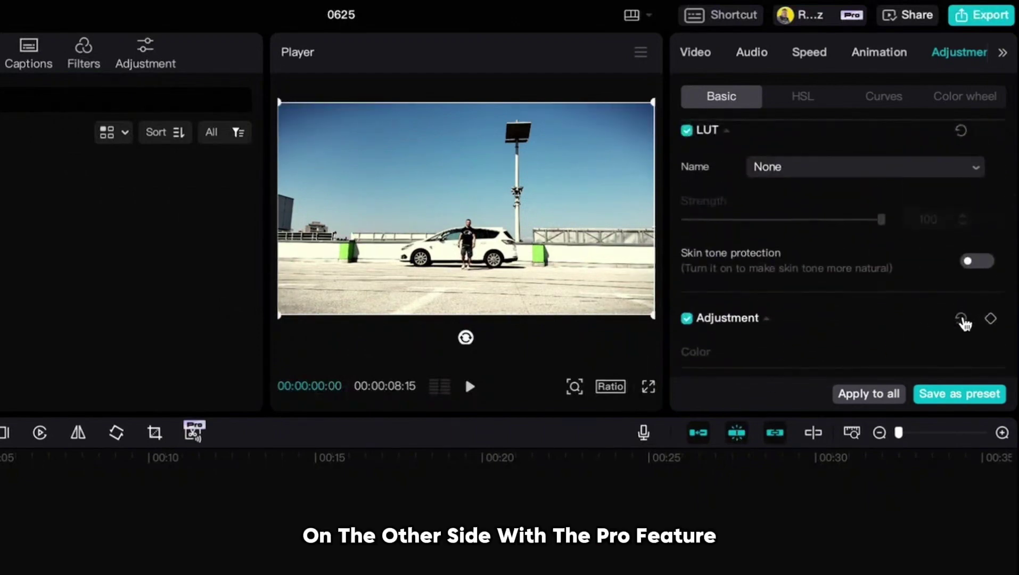
{"action": "left_click", "coordinate": [960, 319]}
{"action": "scroll", "coordinate": [798, 250], "scroll_direction": "down", "scroll_amount": 10}
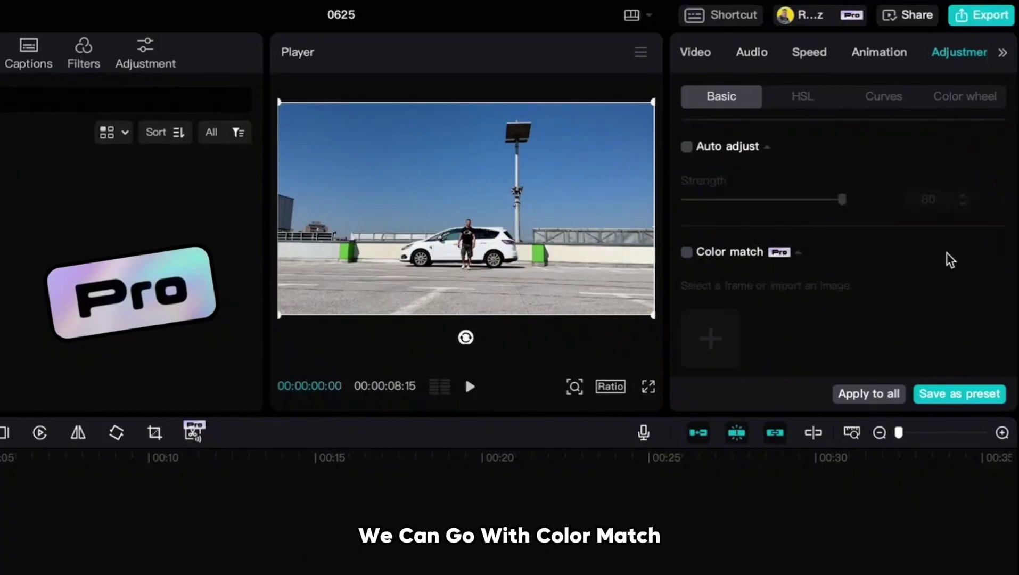
Enable Color match using the desert film still from iCloud Drive as the local reference
{"action": "left_click", "coordinate": [686, 252]}
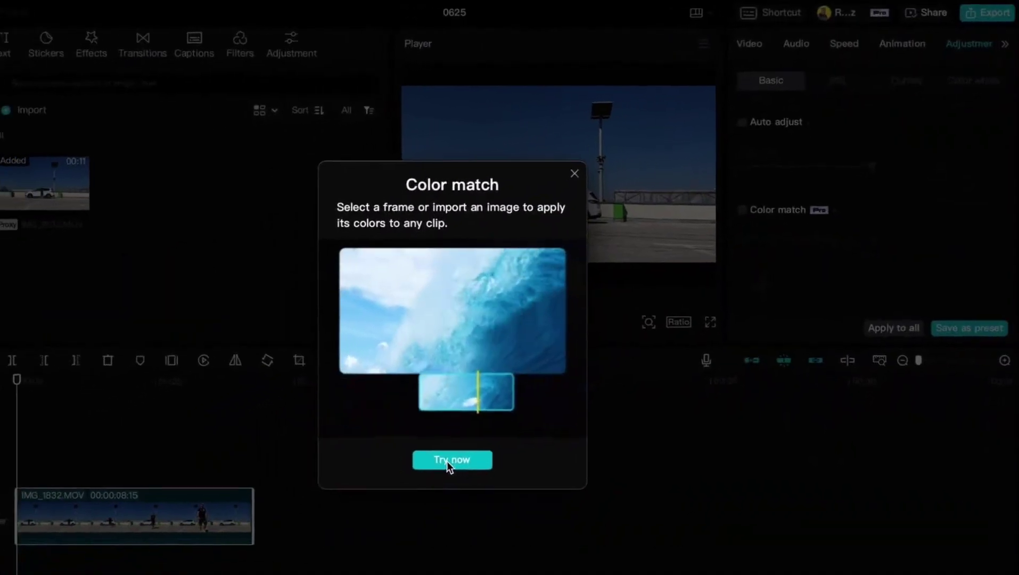
{"action": "left_click", "coordinate": [446, 461]}
{"action": "left_click", "coordinate": [497, 469]}
{"action": "left_click", "coordinate": [452, 279]}
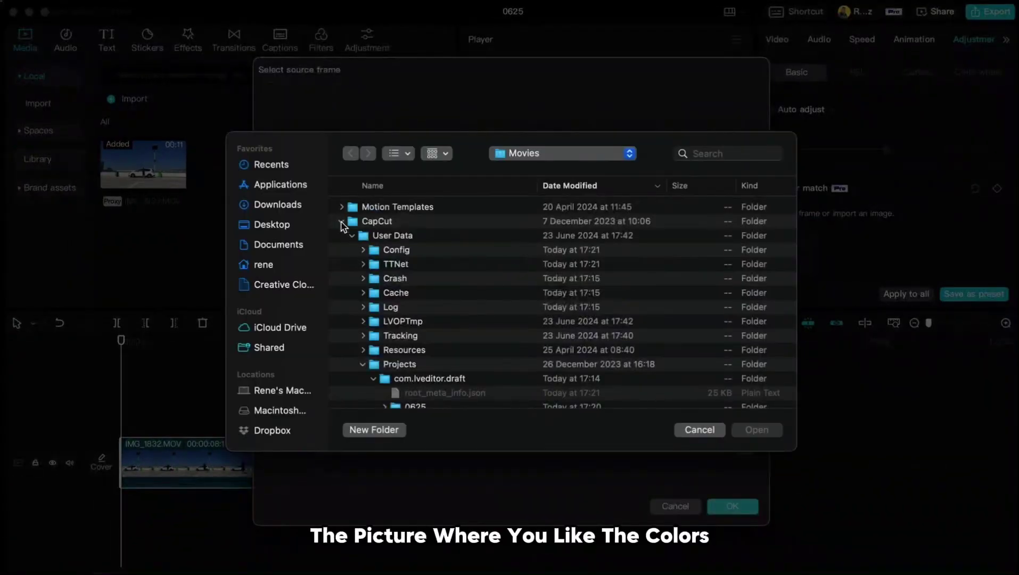
{"action": "left_click", "coordinate": [341, 221]}
{"action": "left_click", "coordinate": [270, 328]}
{"action": "left_click", "coordinate": [426, 265]}
{"action": "left_click", "coordinate": [746, 430]}
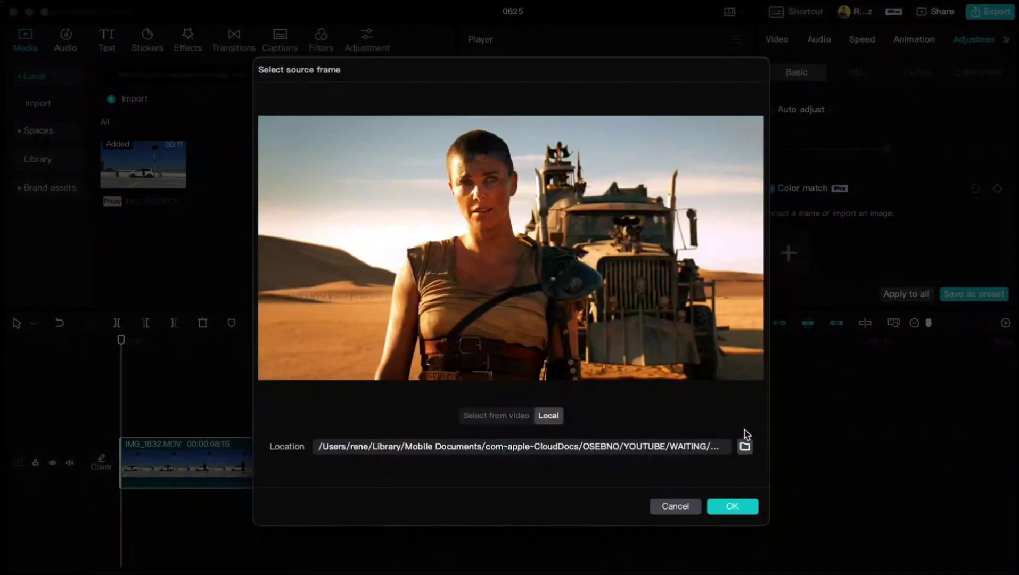
{"action": "left_click", "coordinate": [729, 507]}
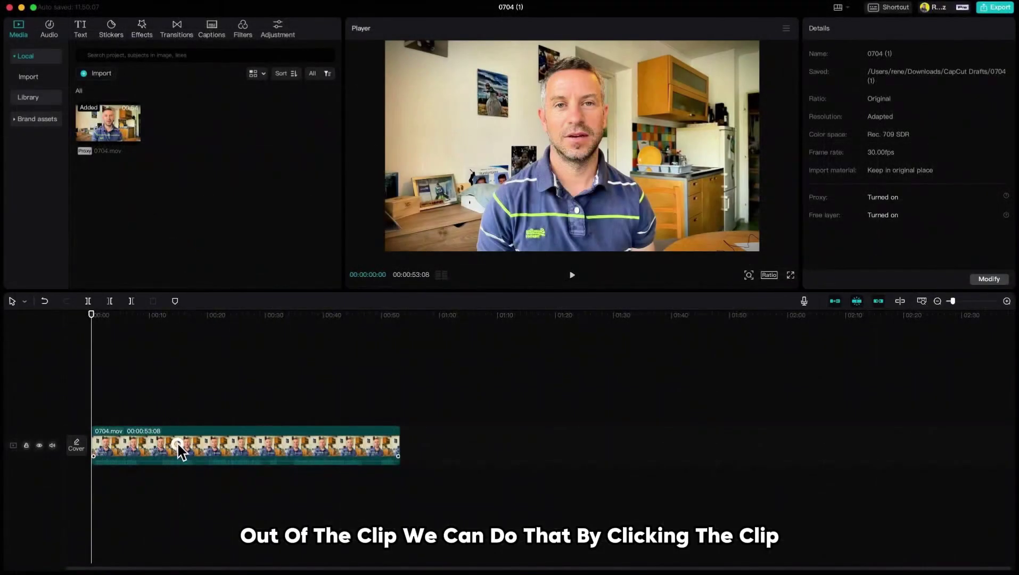
Split the talking-head clip at 00:00:08:08 and delete the piece up to 00:00:11:26
{"action": "left_click", "coordinate": [179, 450]}
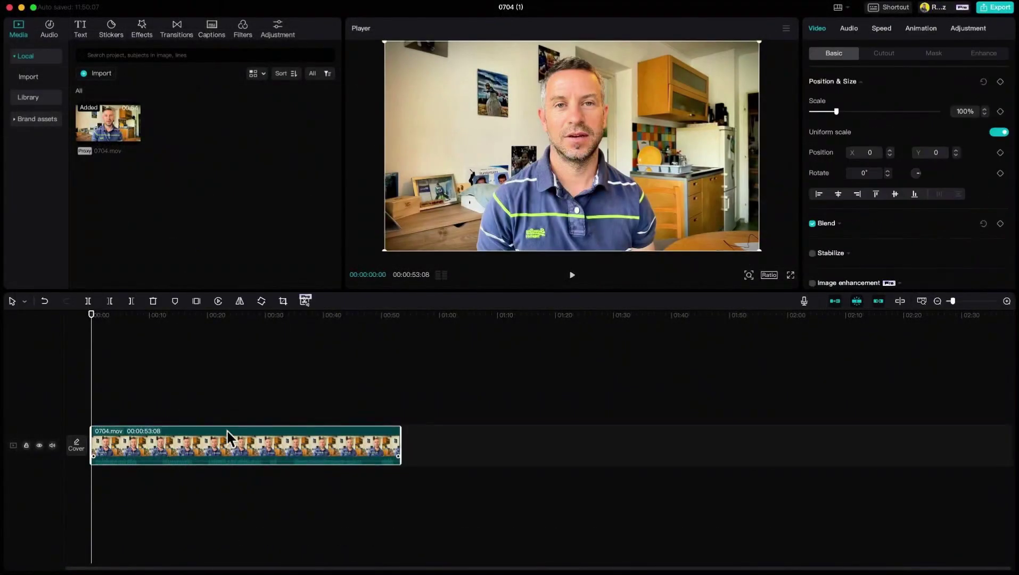
{"action": "left_click", "coordinate": [1006, 300]}
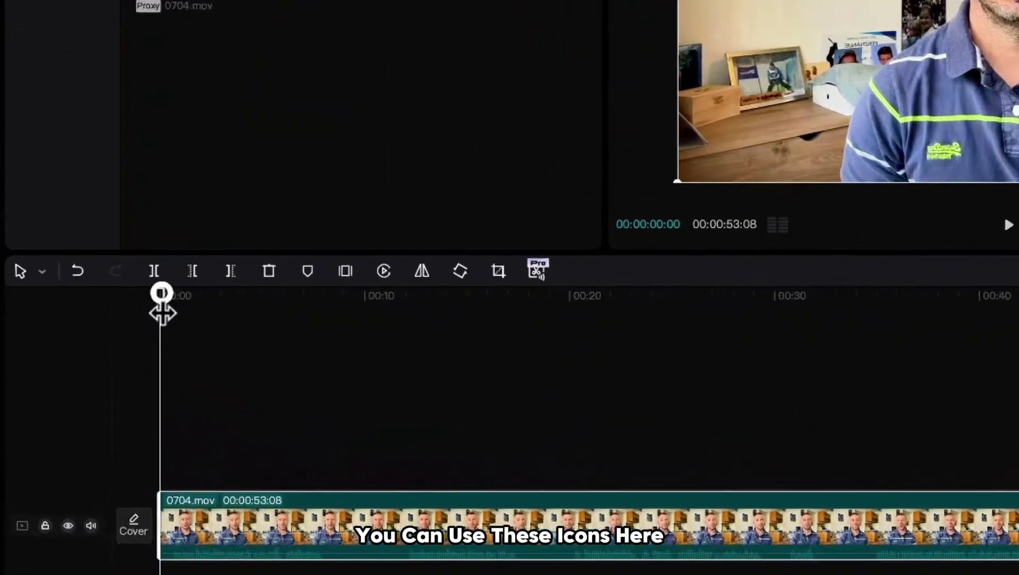
{"action": "left_click_drag", "start_coordinate": [91, 323], "coordinate": [187, 326]}
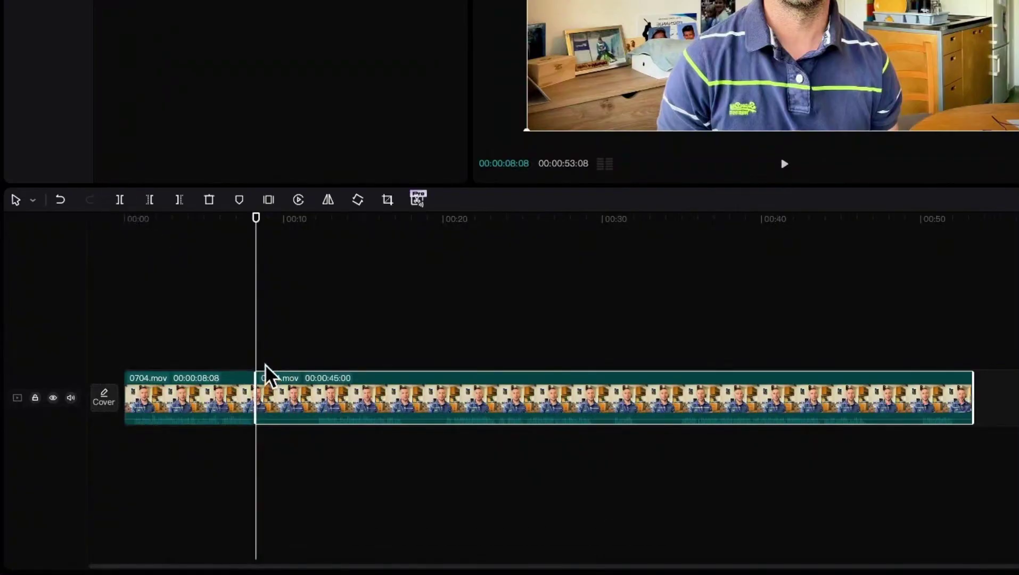
{"action": "left_click_drag", "start_coordinate": [256, 233], "coordinate": [313, 248]}
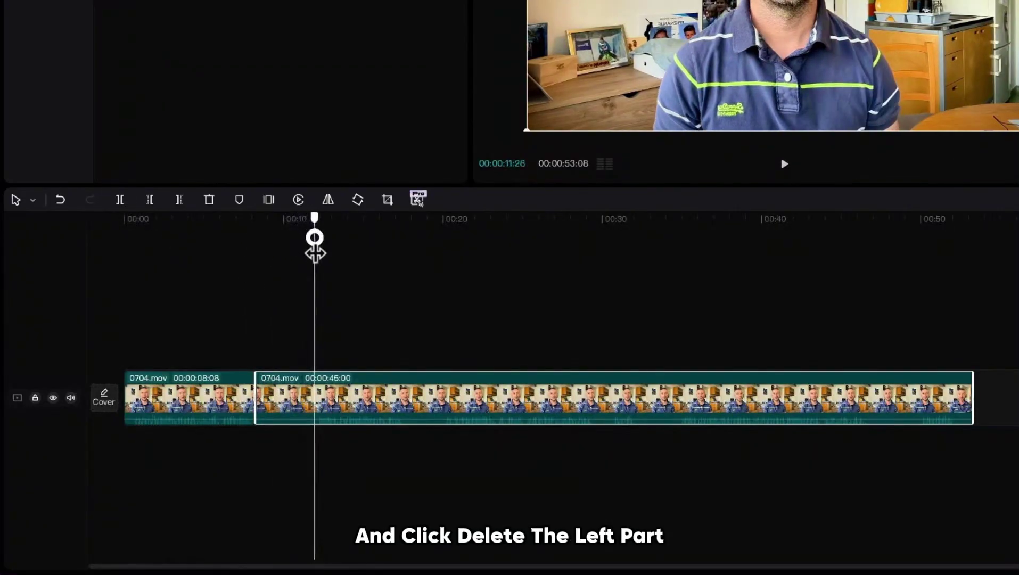
{"action": "left_click", "coordinate": [151, 200]}
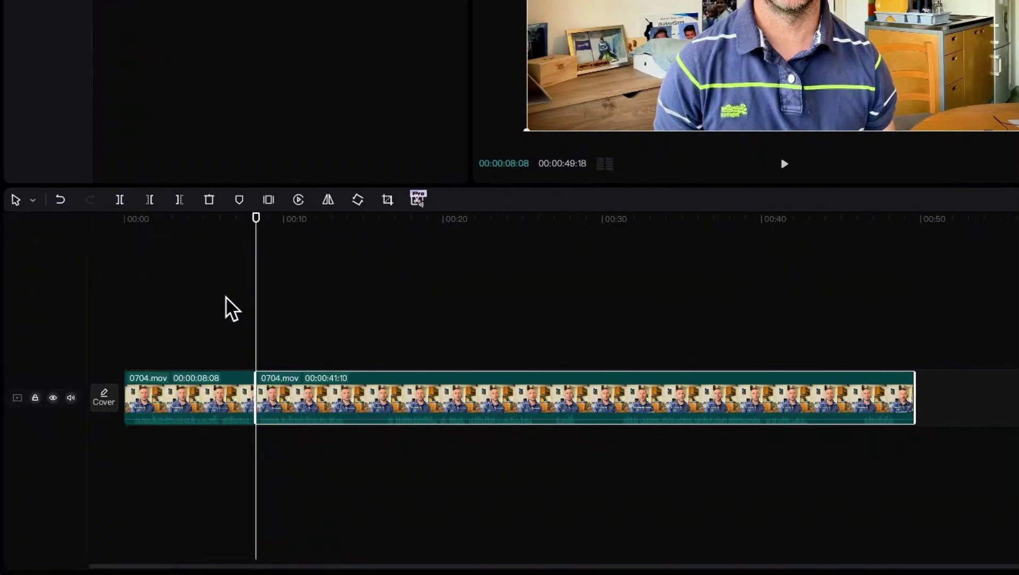
Undo the trim and freeze the frame at 00:00:10:07
{"action": "left_click", "coordinate": [60, 200]}
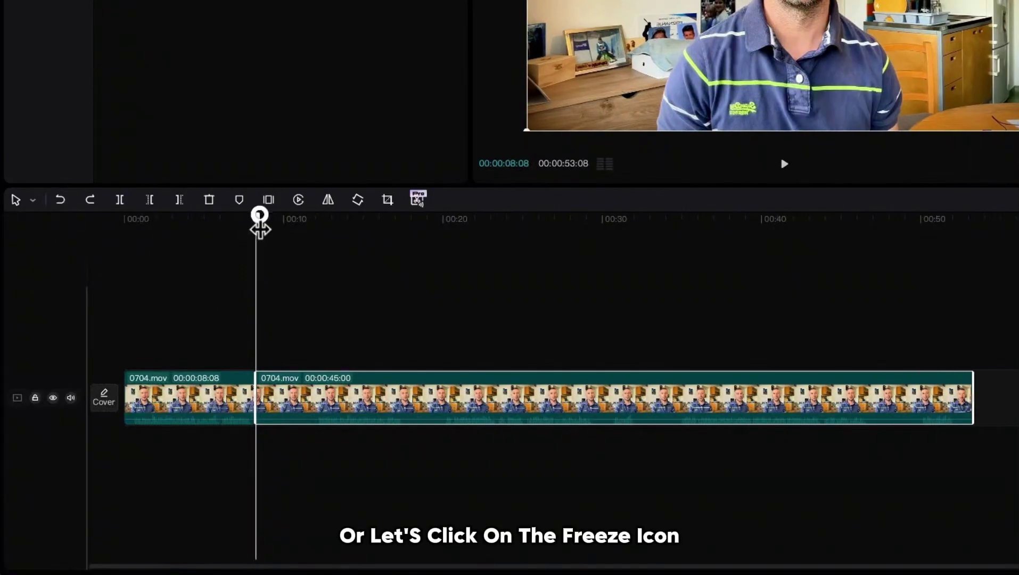
{"action": "left_click_drag", "start_coordinate": [260, 224], "coordinate": [286, 220]}
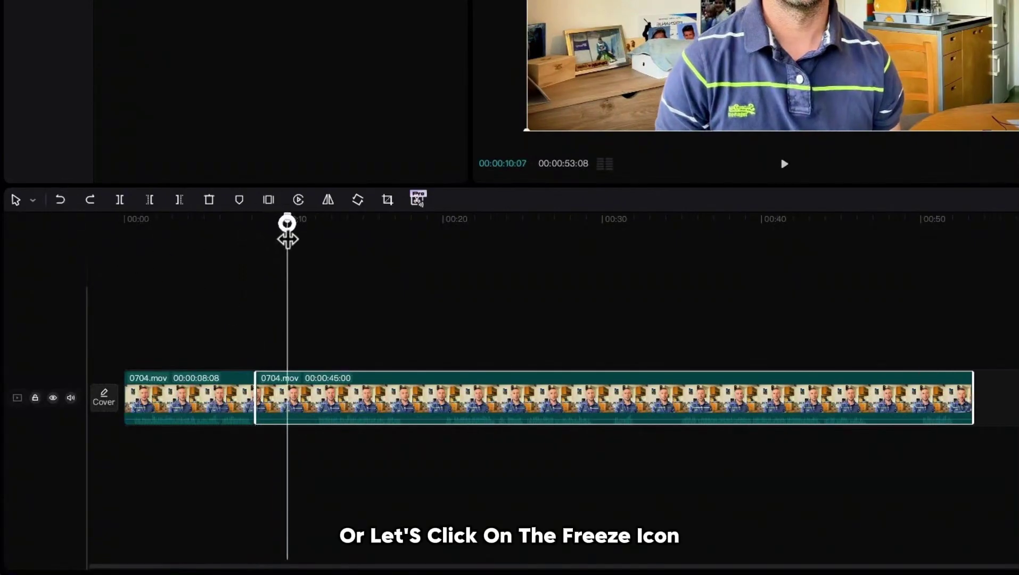
{"action": "left_click", "coordinate": [269, 200]}
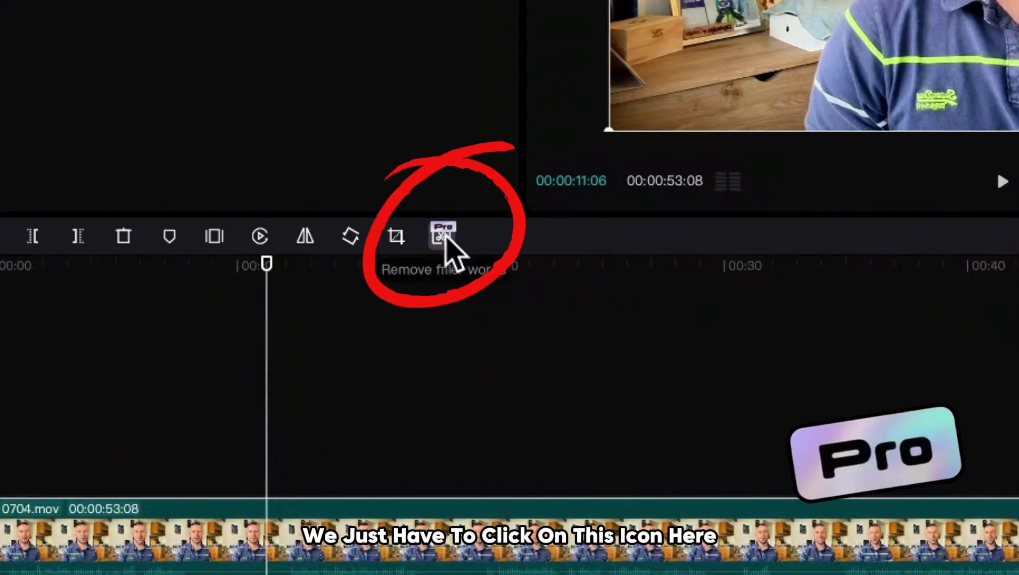
Delete the detected pauses with Remove filler words, leaving a 00:00:40:10 clip
{"action": "left_click", "coordinate": [442, 237]}
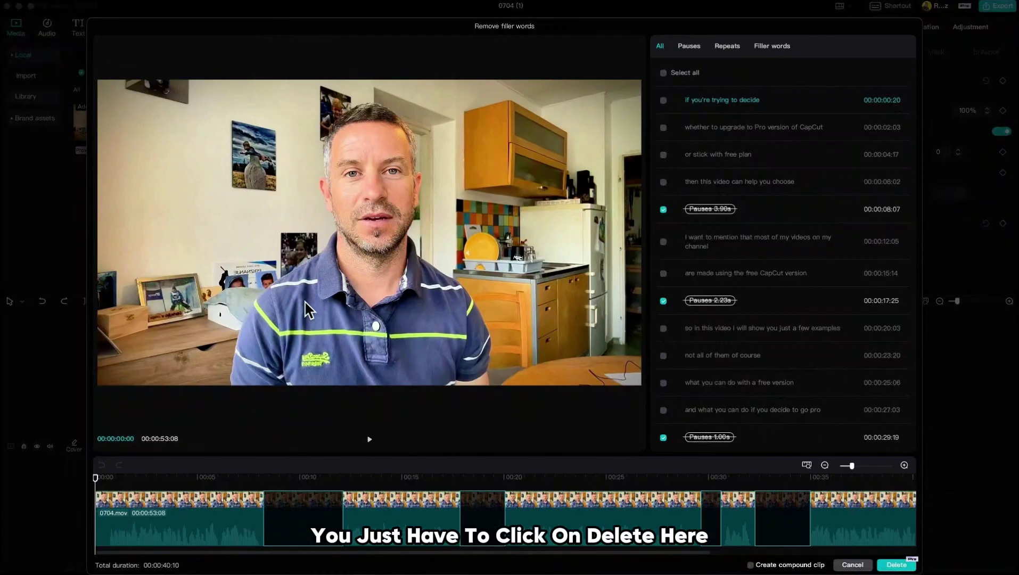
{"action": "left_click", "coordinate": [895, 564]}
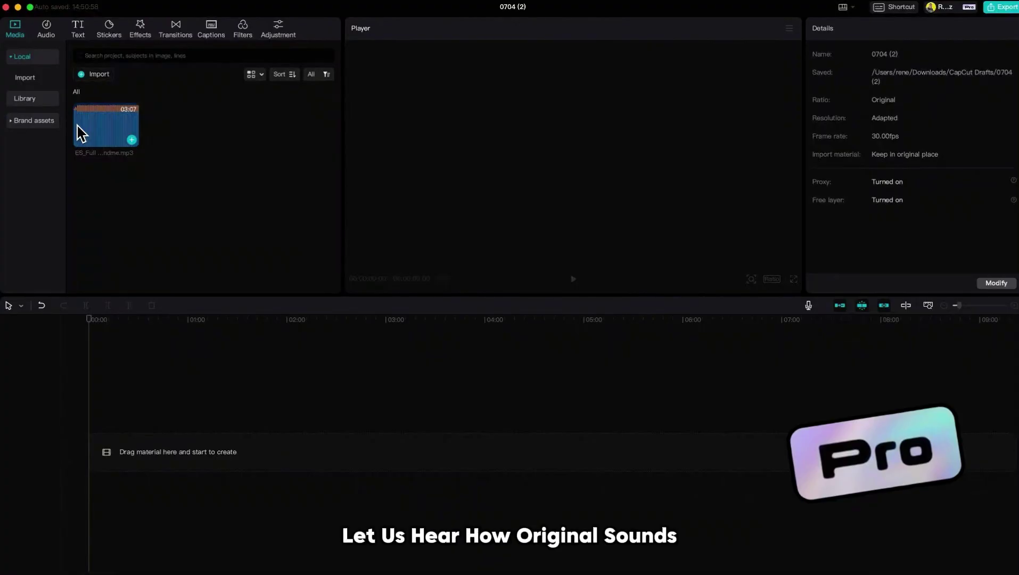
Preview the Full Time Job track and trim it around 00:00:08:26 to a 14-second excerpt
{"action": "left_click", "coordinate": [81, 132]}
{"action": "key", "text": "space"}
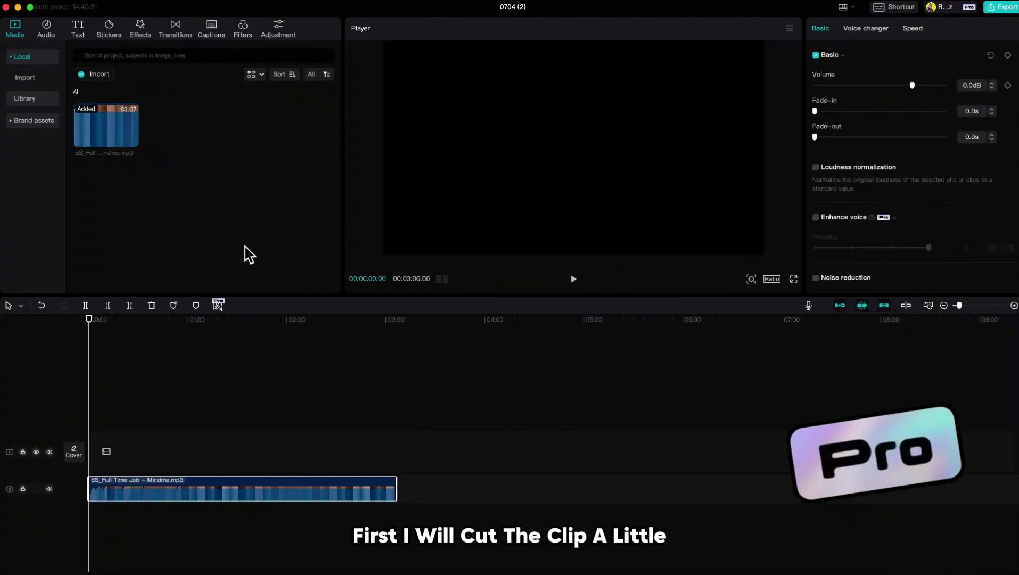
{"action": "left_click_drag", "start_coordinate": [89, 325], "coordinate": [112, 334]}
{"action": "key", "text": "q"}
{"action": "key", "text": "w"}
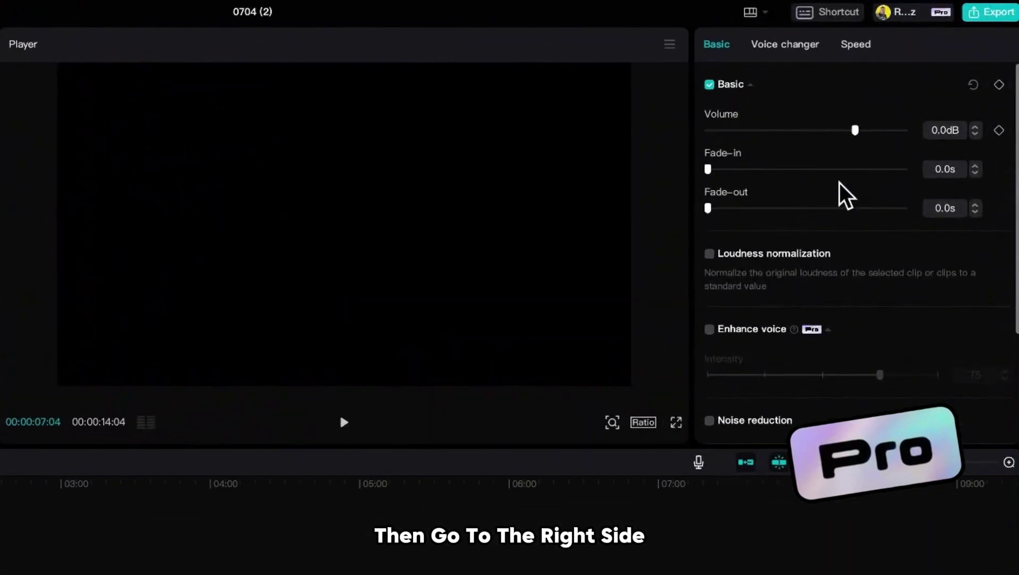
Enable Vocal isolation on the song clip and switch it from Keep vocal to Remove vocal
{"action": "scroll", "coordinate": [842, 194], "scroll_direction": "down", "scroll_amount": 3}
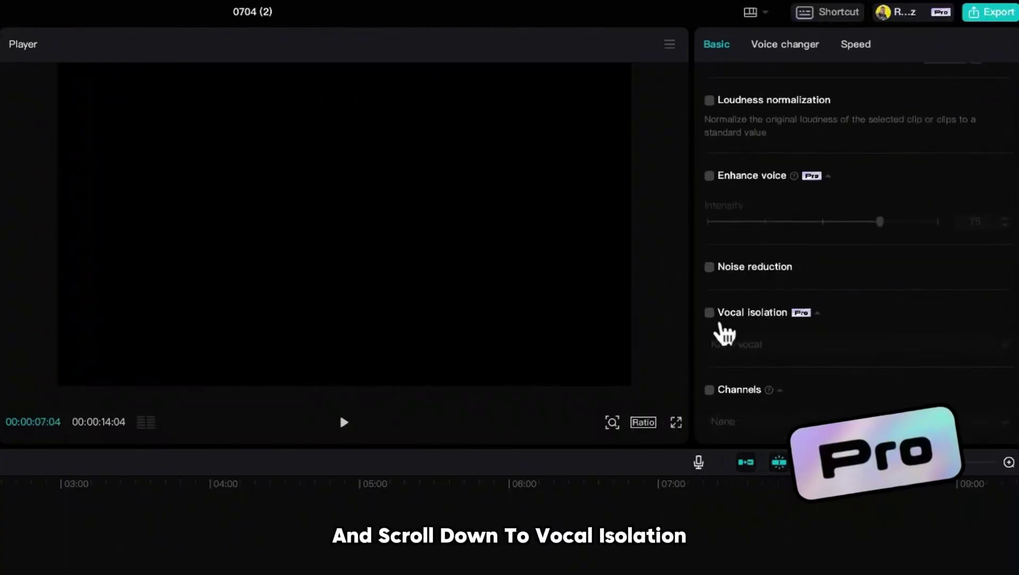
{"action": "left_click", "coordinate": [710, 315]}
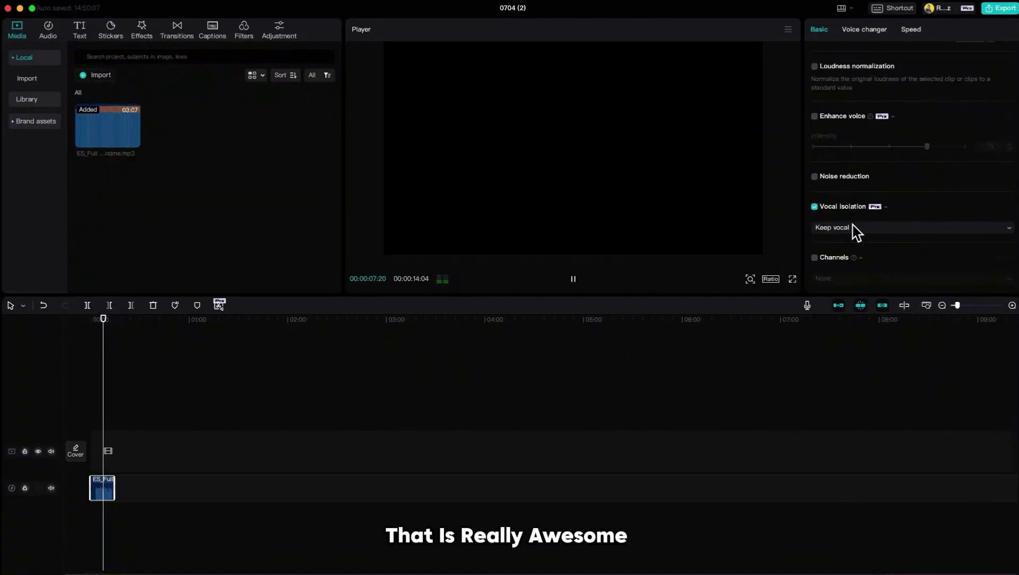
{"action": "key", "text": "space"}
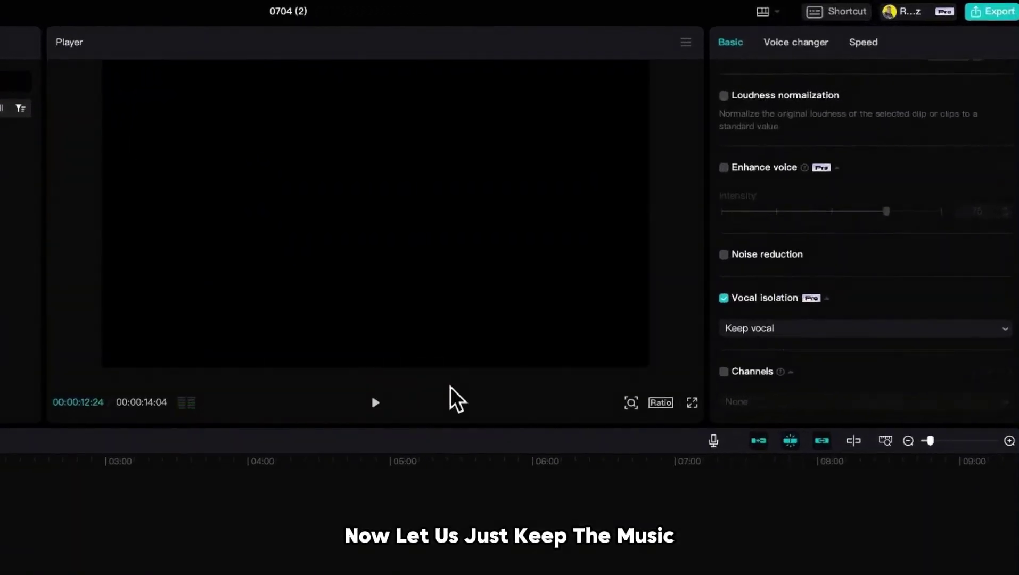
{"action": "left_click", "coordinate": [767, 330]}
{"action": "left_click", "coordinate": [774, 353]}
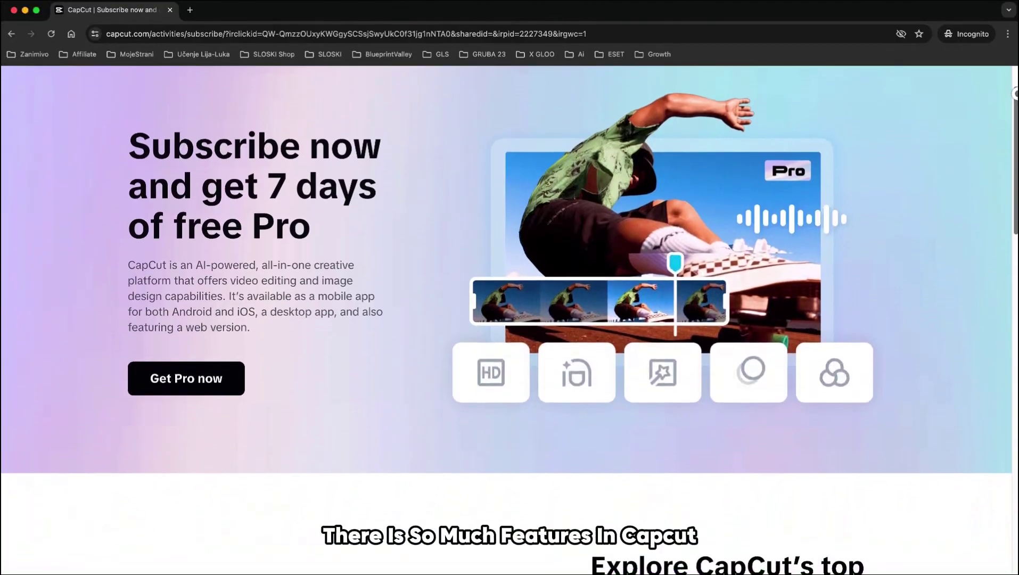
Scroll down the Pro subscription page and capcut.com home page to the Text to speech tool
{"action": "scroll", "coordinate": [509, 293], "scroll_direction": "down", "scroll_amount": 3}
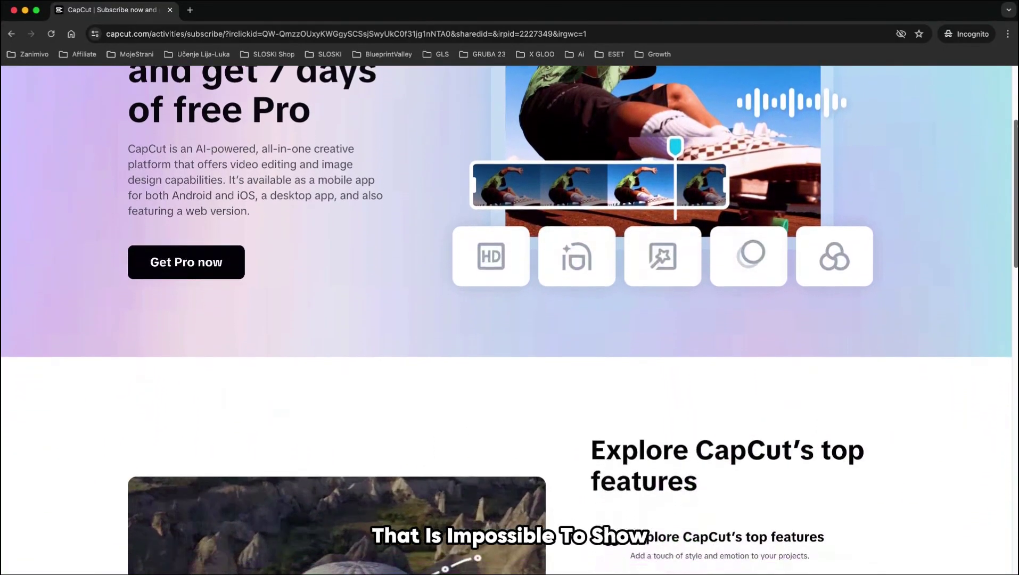
{"action": "scroll", "coordinate": [510, 293], "scroll_direction": "down", "scroll_amount": 3}
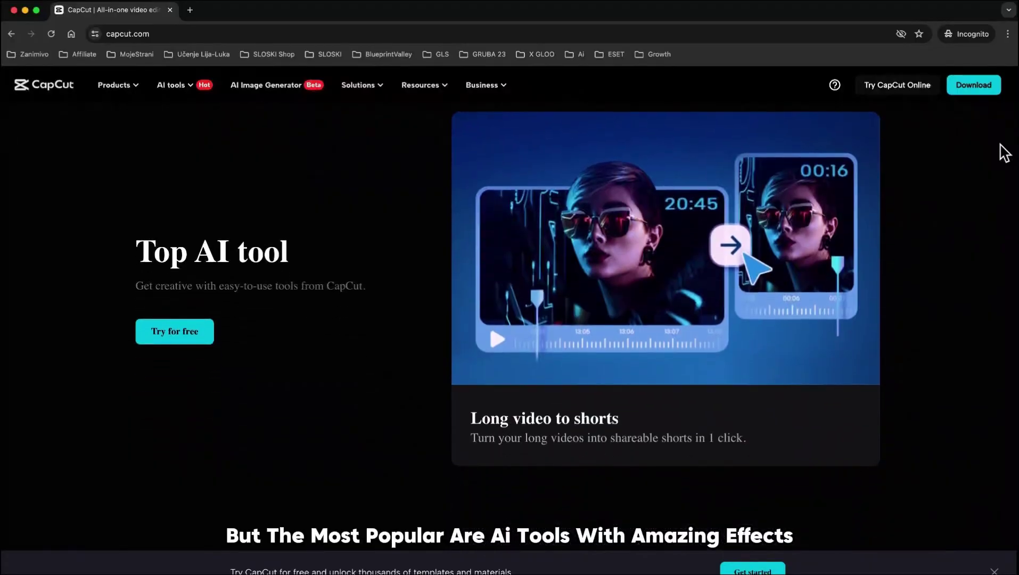
{"action": "scroll", "coordinate": [1004, 153], "scroll_direction": "down", "scroll_amount": 10}
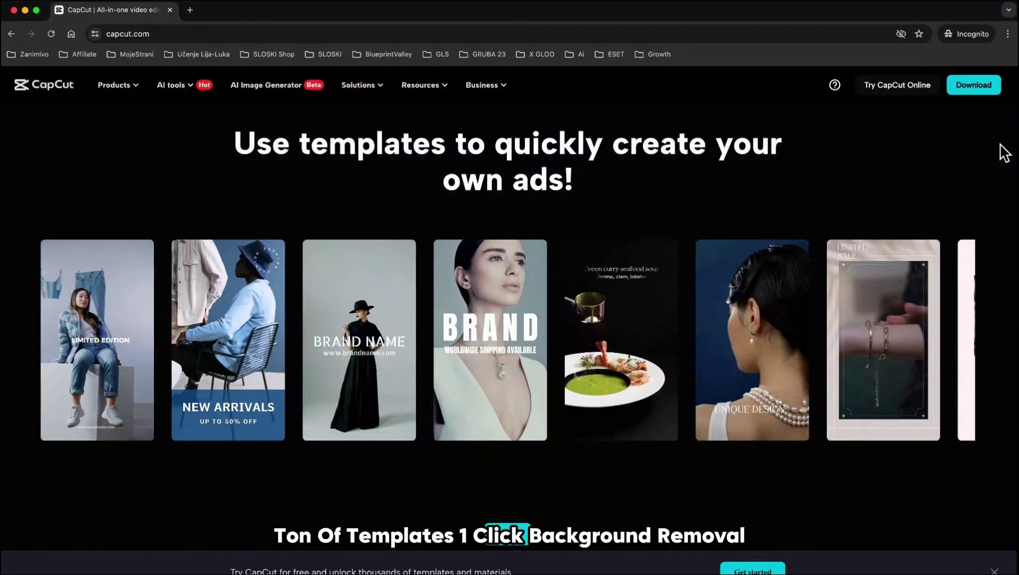
{"action": "scroll", "coordinate": [1003, 153], "scroll_direction": "down", "scroll_amount": 5}
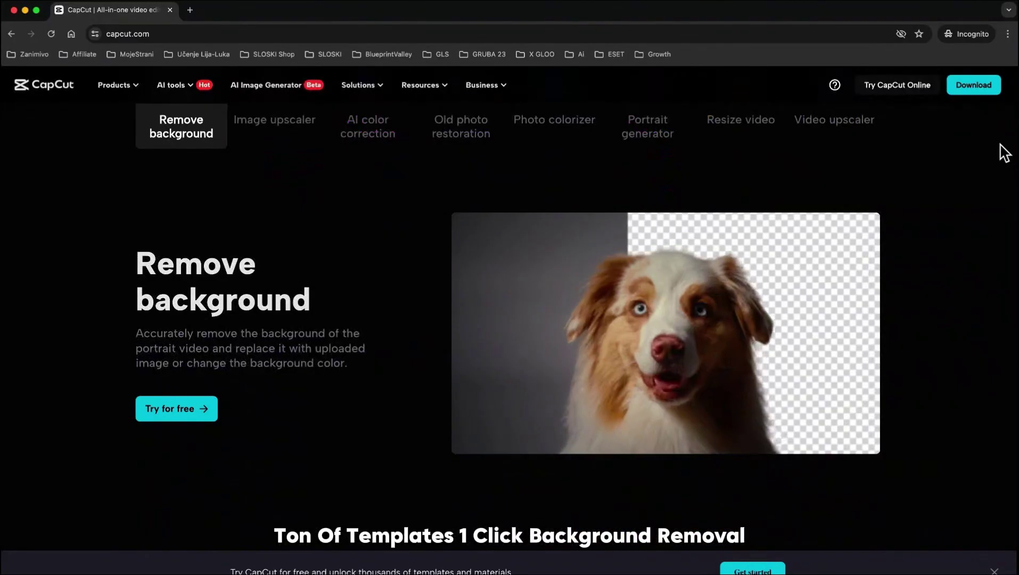
{"action": "scroll", "coordinate": [1004, 152], "scroll_direction": "down", "scroll_amount": 5}
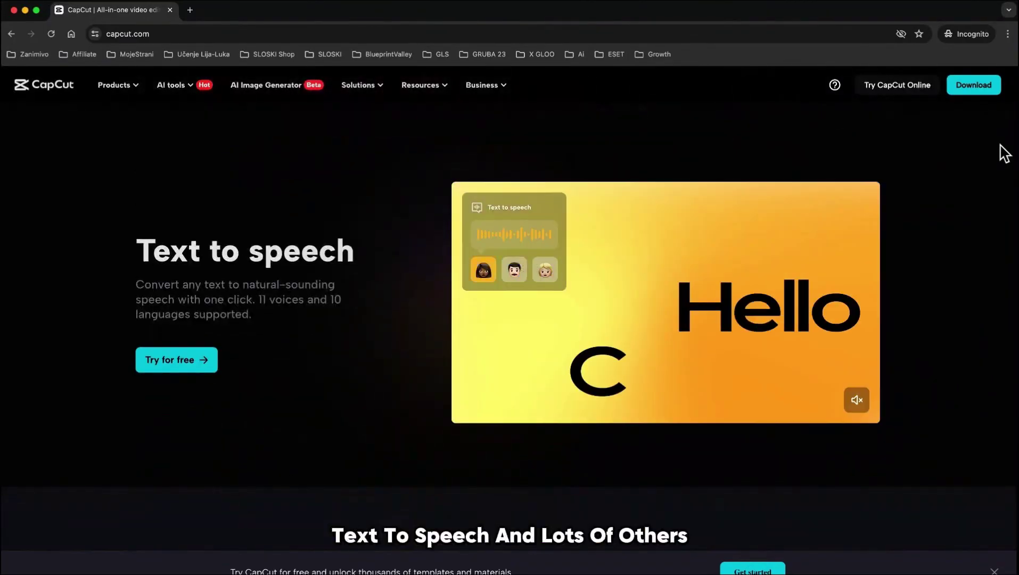